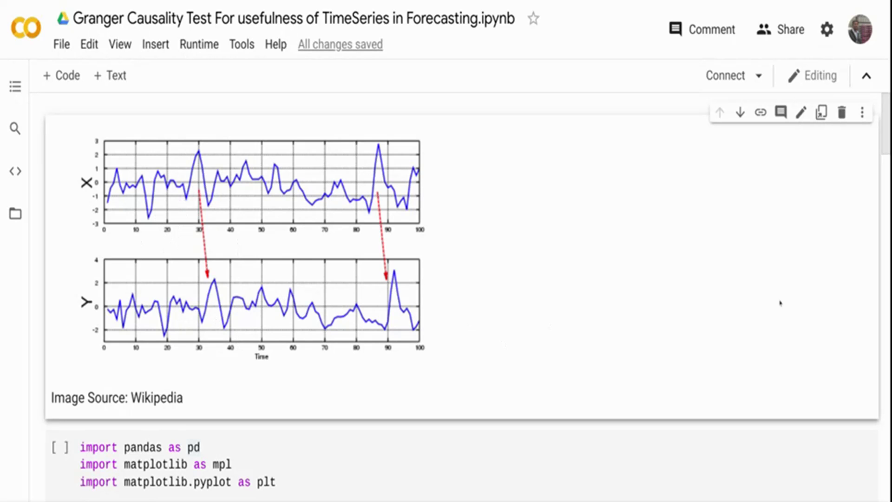
# Step: Run the cell that imports pandas, matplotlib and numpy and sets the default figure size and grid option
pyautogui.scroll(-6, 460, 297)
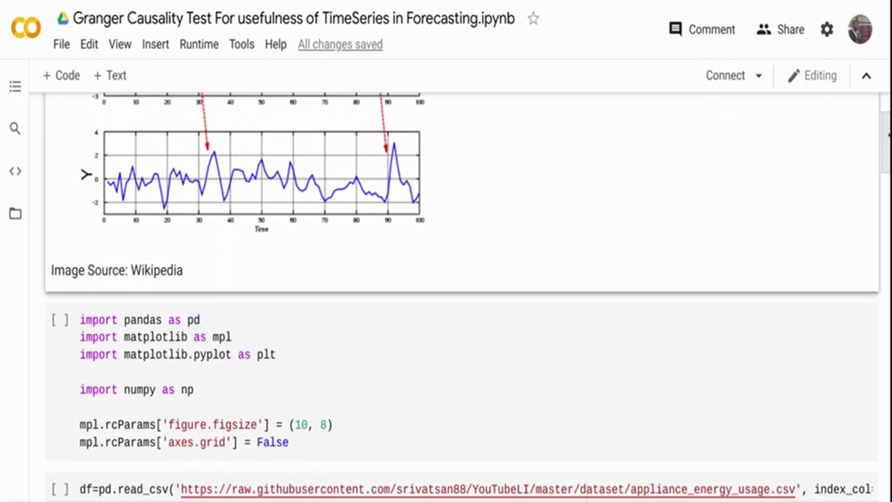
pyautogui.moveTo(235, 135)
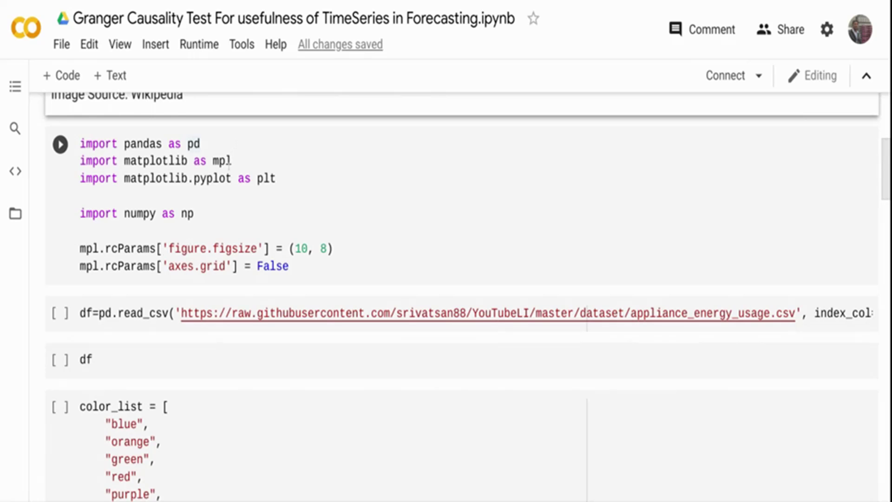
pyautogui.click(234, 213)
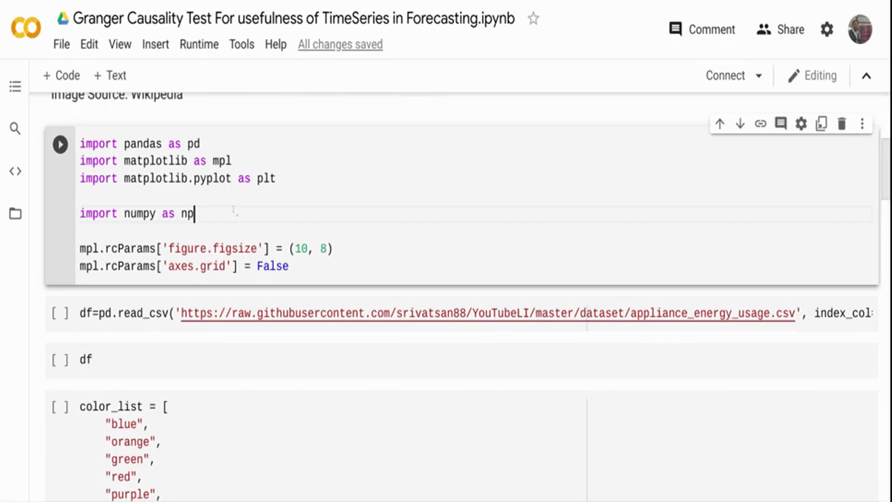
pyautogui.hotkey('shift', 'Return')
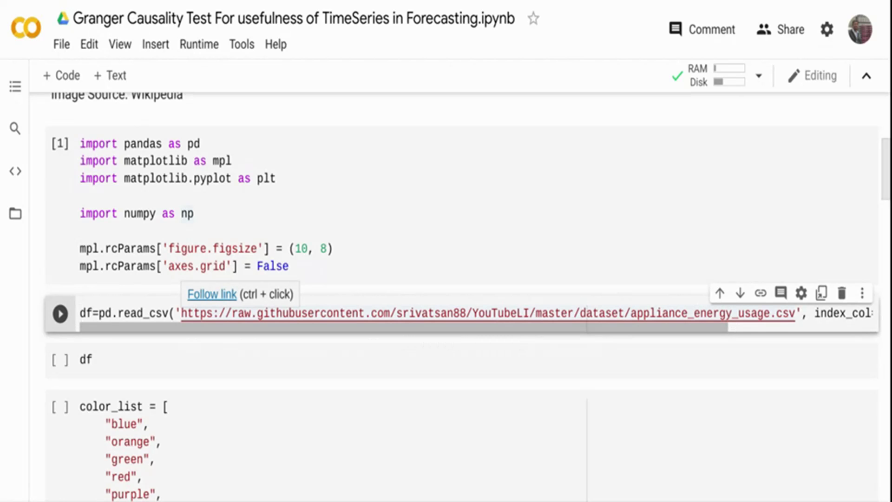
# Step: Load appliance_energy_usage.csv into df and display the dataframe
pyautogui.click(654, 312)
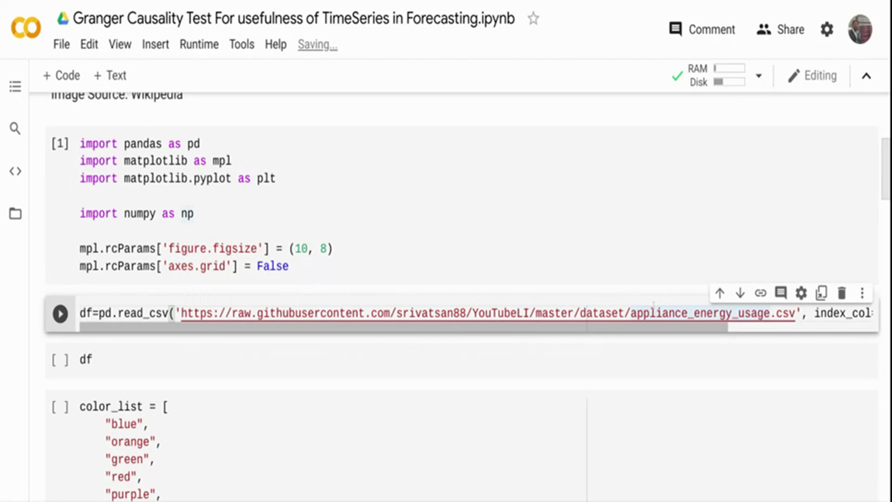
pyautogui.hotkey('shift', 'Return')
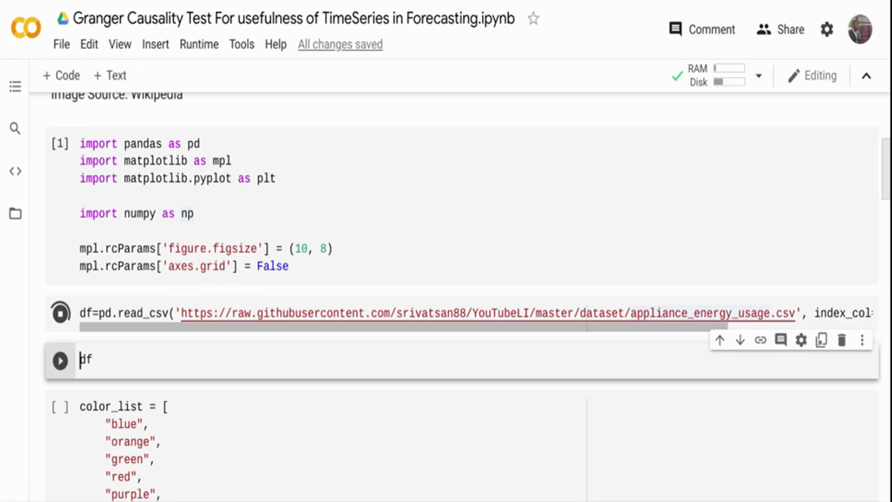
pyautogui.hotkey('shift', 'Return')
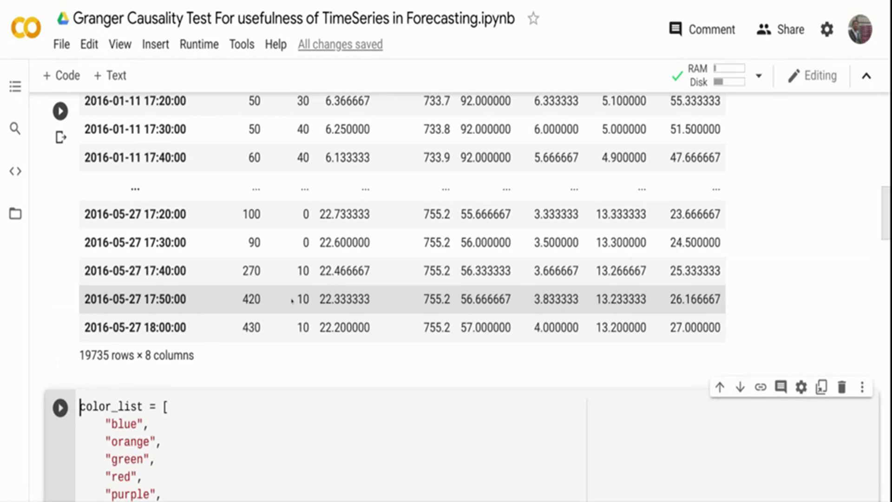
# Step: Review the dataframe's columns and run the cell that defines color_list and Visualize and plots df's numeric features
pyautogui.moveTo(887, 232); pyautogui.dragTo(888, 215)
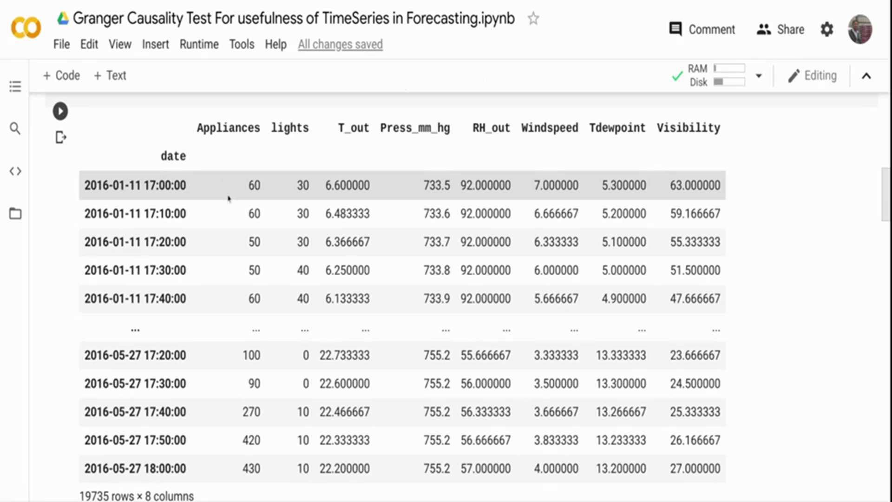
pyautogui.scroll(-4, 885, 193)
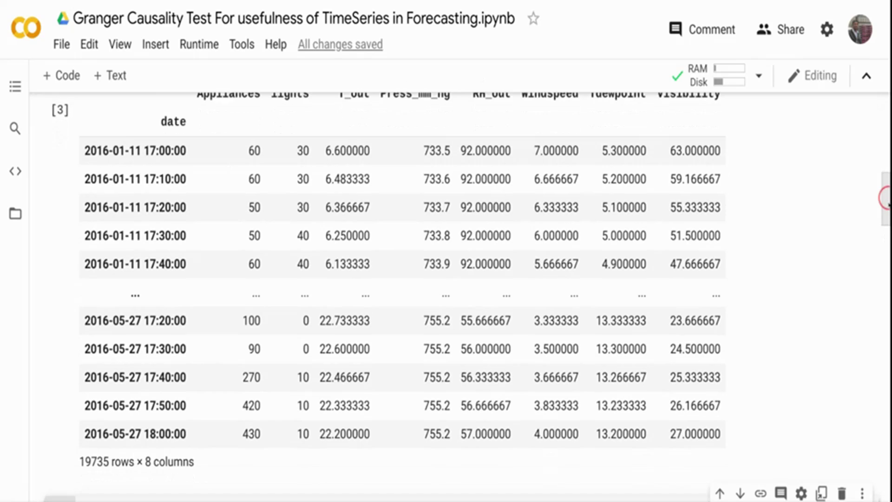
pyautogui.scroll(-5, 464, 297)
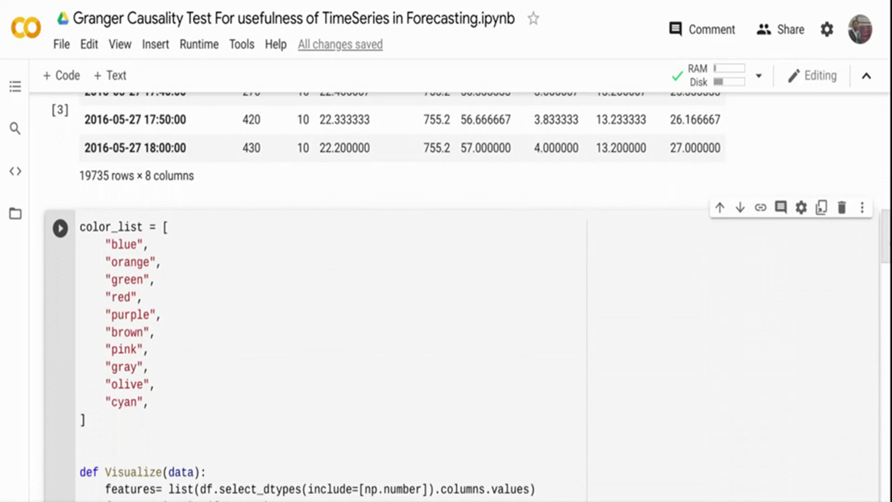
pyautogui.scroll(9, 862, 181)
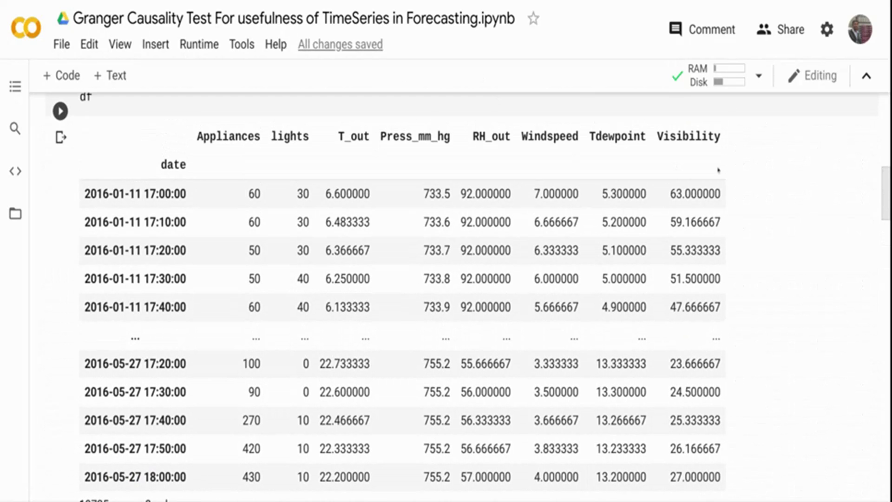
pyautogui.scroll(-12, 464, 279)
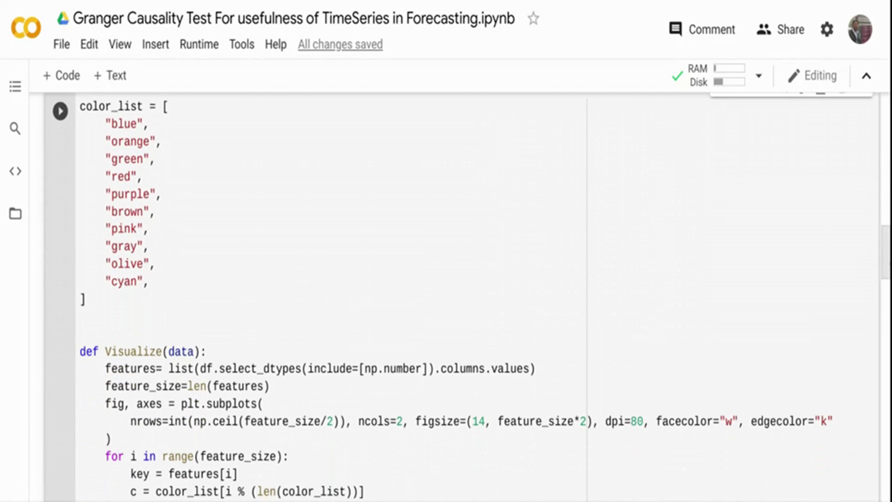
pyautogui.moveTo(887, 274); pyautogui.dragTo(887, 261)
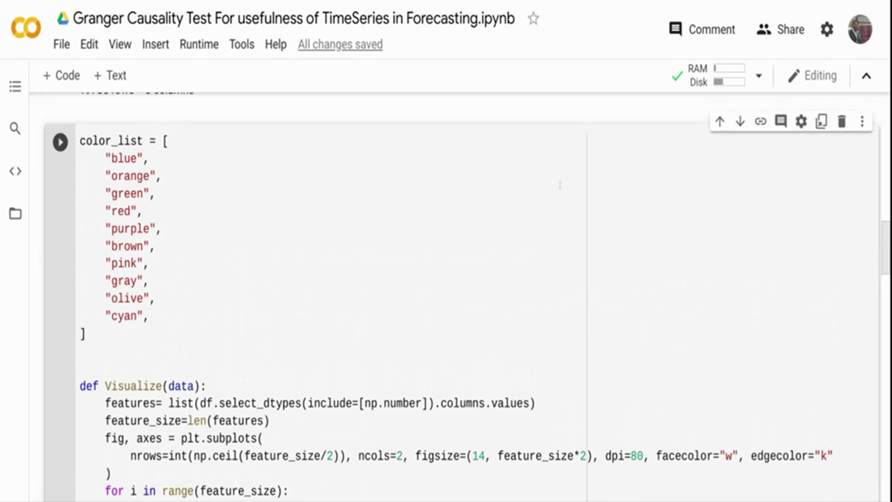
pyautogui.moveTo(885, 246); pyautogui.dragTo(887, 281)
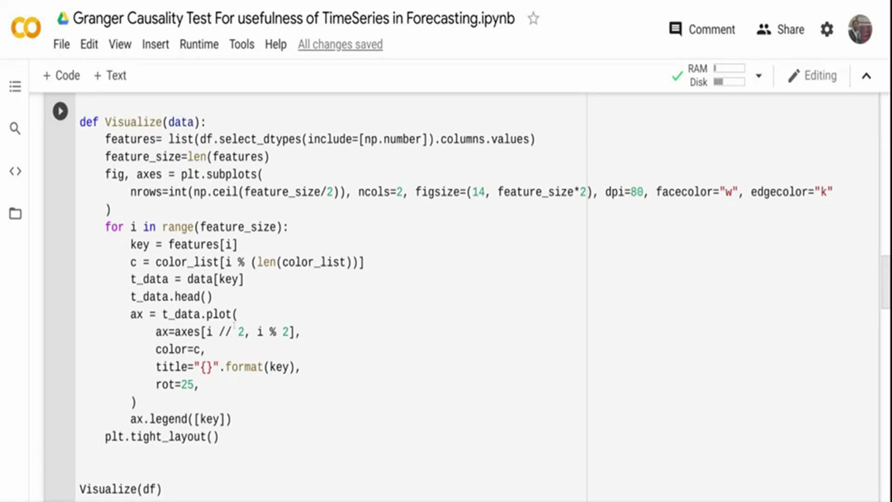
pyautogui.click(249, 328)
pyautogui.hotkey('shift', 'Return')
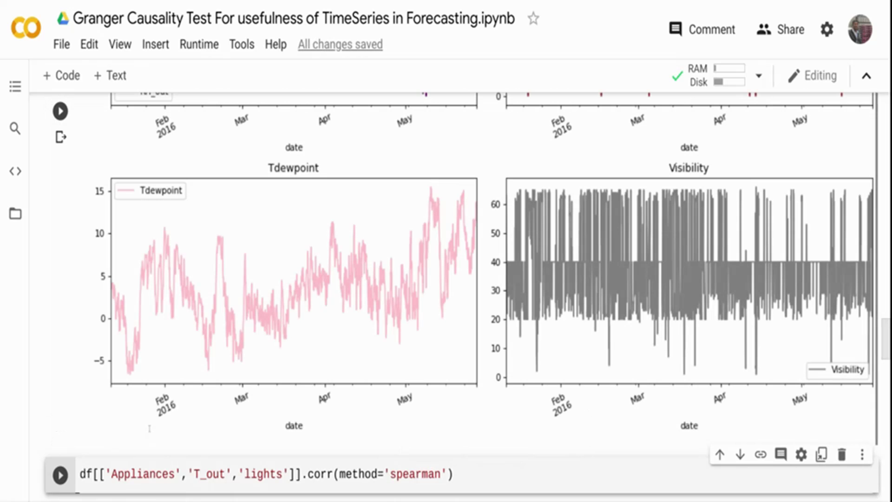
# Step: Examine the time-series plots of all features, from Appliances and lights through Tdewpoint and Visibility
pyautogui.moveTo(886, 350); pyautogui.dragTo(886, 317)
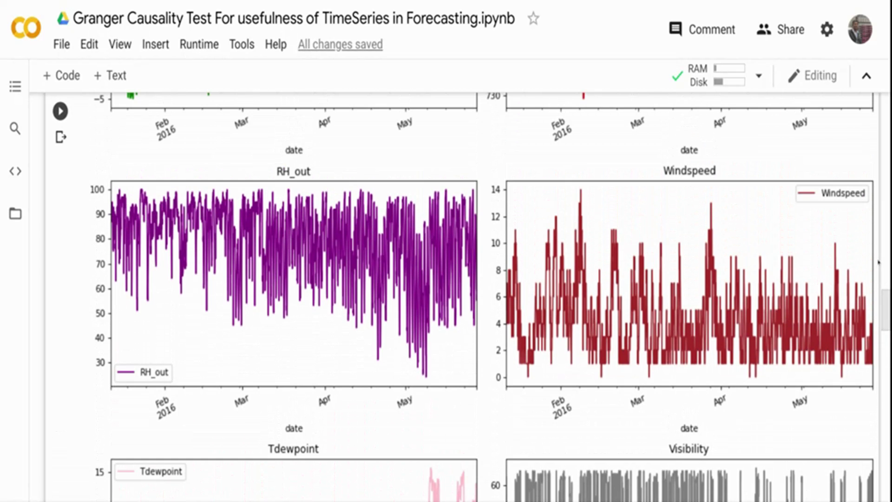
pyautogui.moveTo(877, 262); pyautogui.dragTo(871, 125)
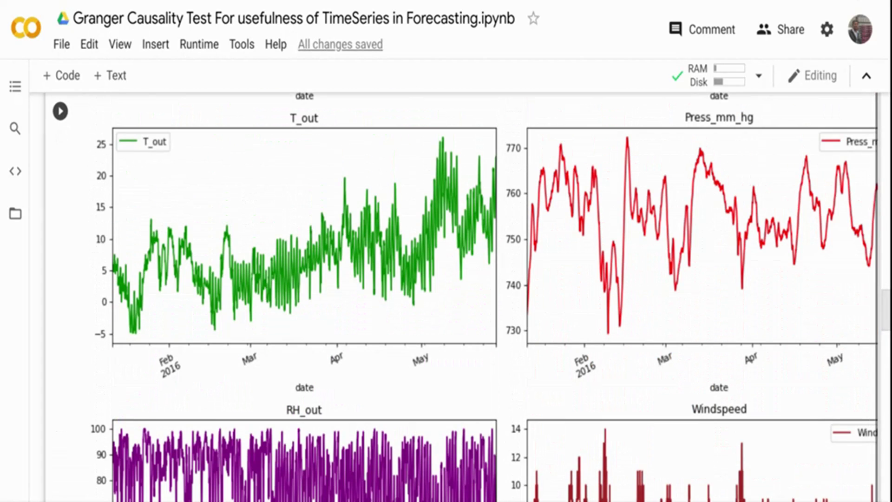
pyautogui.scroll(8, 884, 318)
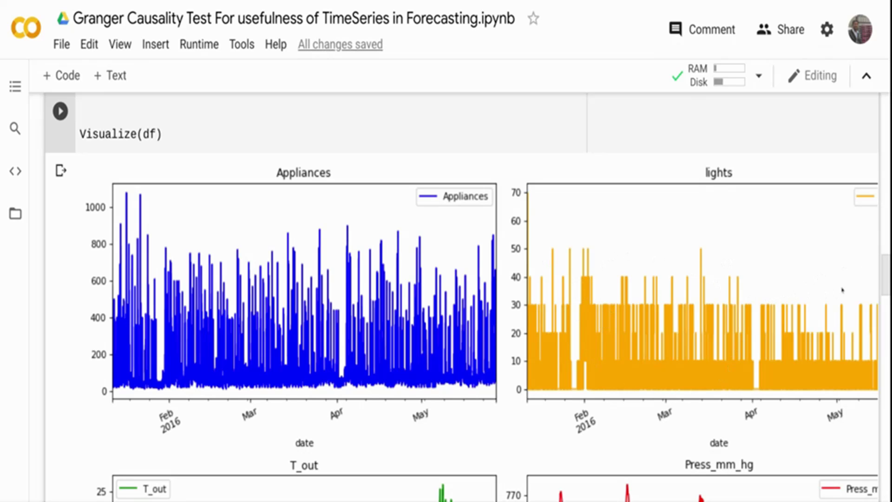
pyautogui.moveTo(886, 279); pyautogui.dragTo(887, 309)
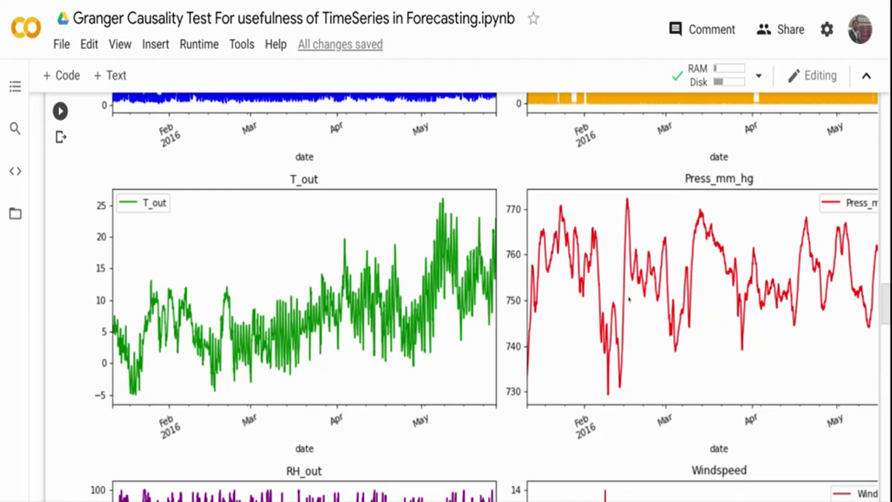
pyautogui.scroll(-10, 888, 293)
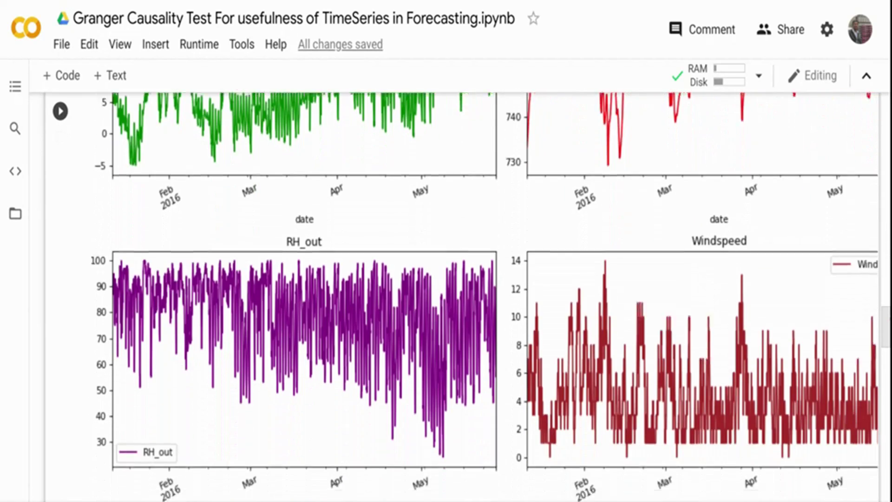
pyautogui.scroll(-1, 874, 317)
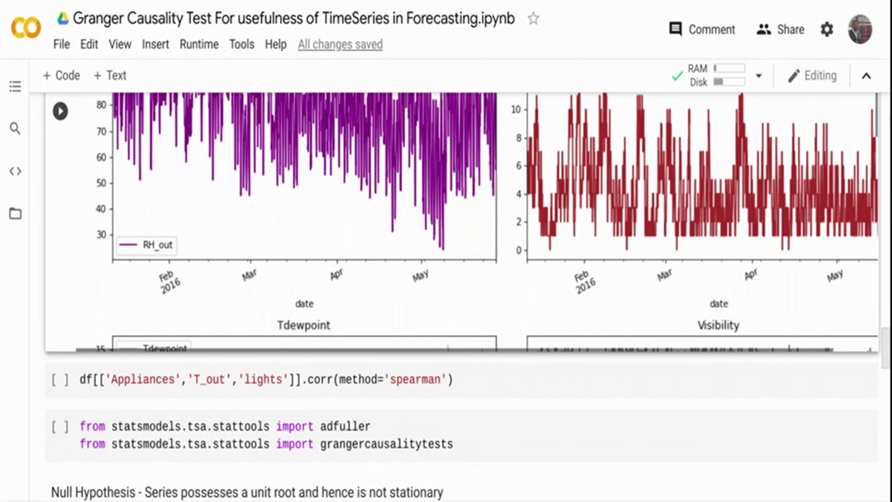
pyautogui.scroll(-5, 877, 116)
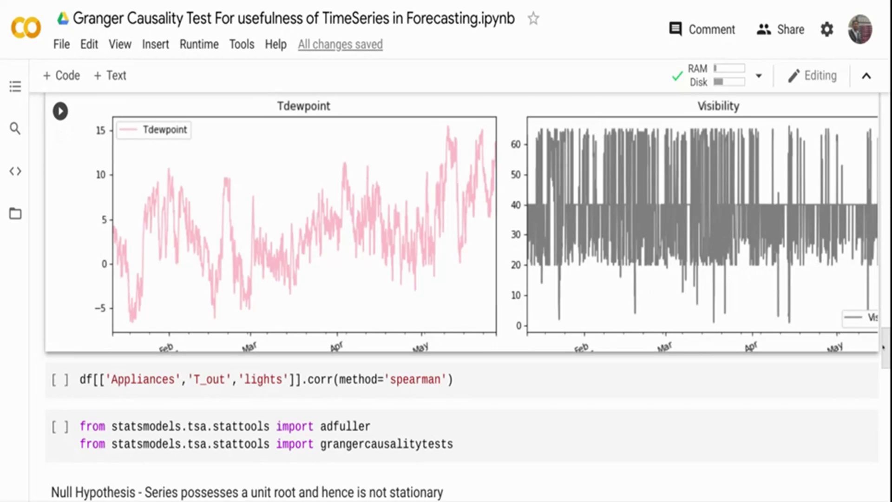
pyautogui.scroll(-4, 351, 208)
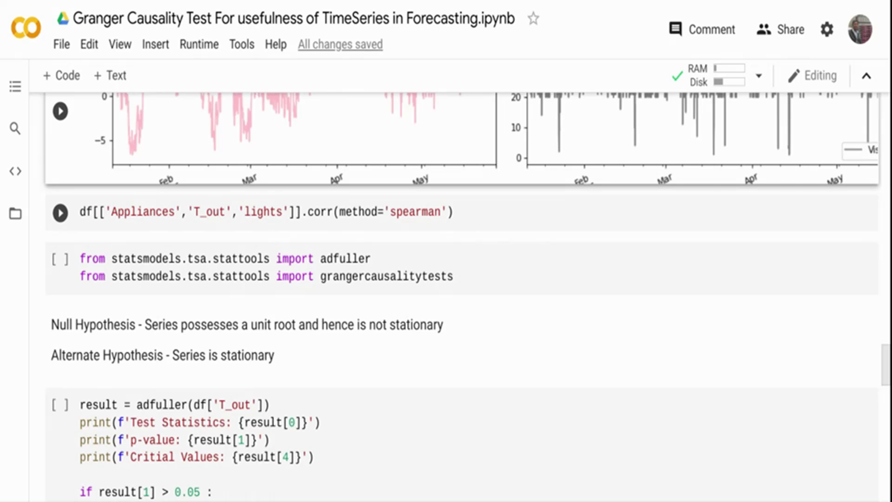
# Step: Run the Spearman correlation of Appliances, T_out and lights, and import adfuller and grangercausalitytests from statsmodels
pyautogui.click(514, 216)
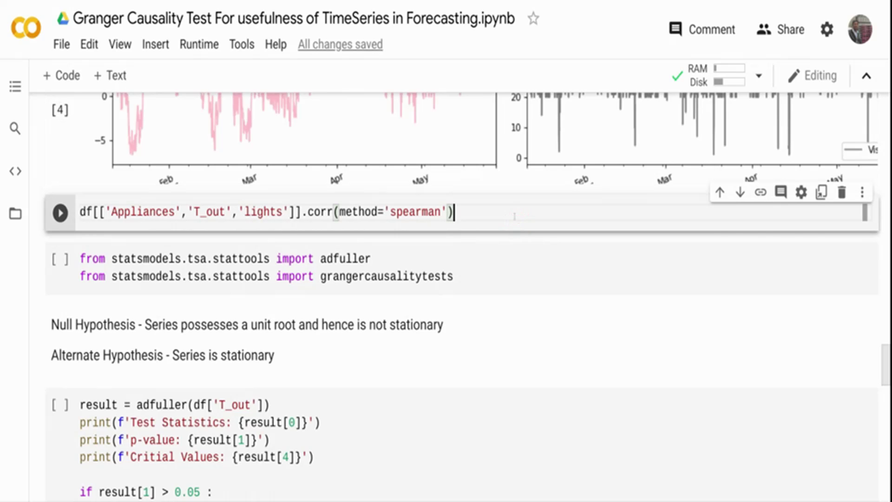
pyautogui.hotkey('shift', 'Return')
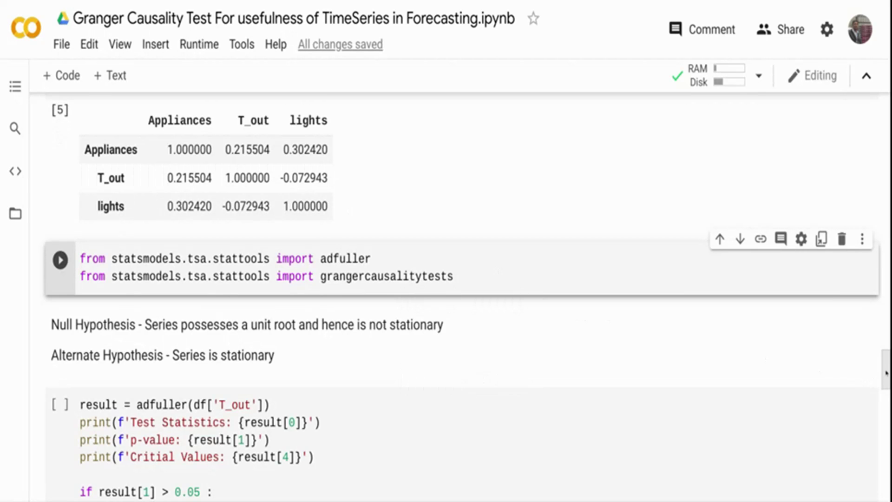
pyautogui.moveTo(885, 368); pyautogui.dragTo(886, 383)
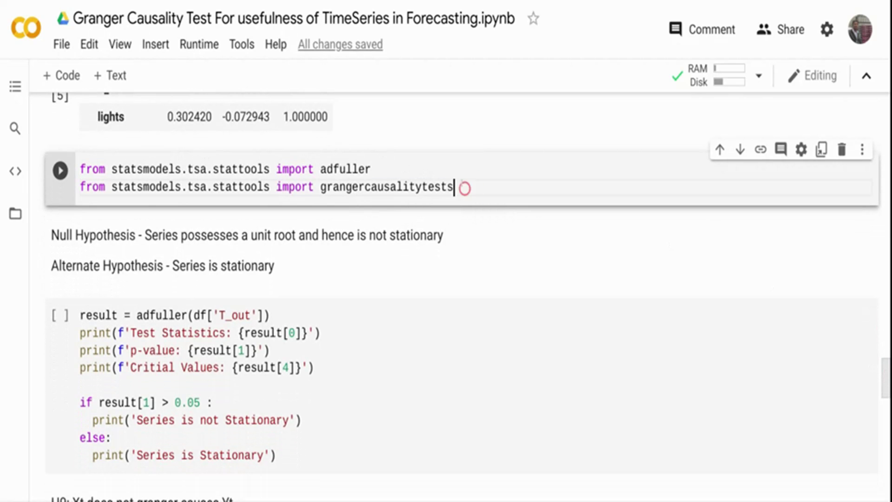
pyautogui.doubleClick(462, 185)
pyautogui.hotkey('shift', 'Return')
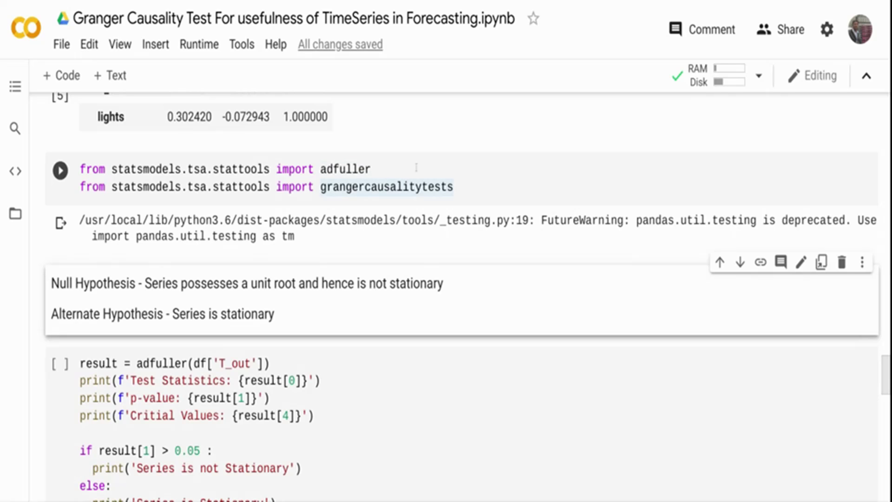
pyautogui.click(467, 181)
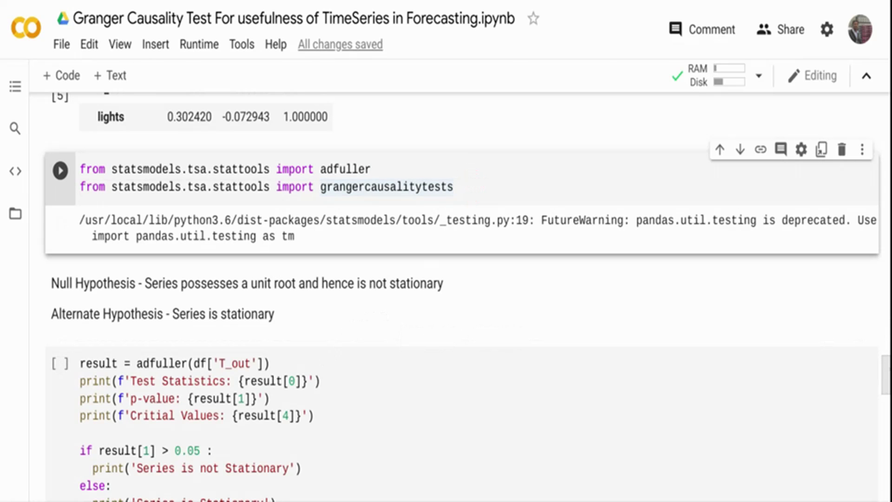
# Step: Run the augmented Dickey-Fuller stationarity test on the T_out series
pyautogui.moveTo(888, 365); pyautogui.dragTo(888, 379)
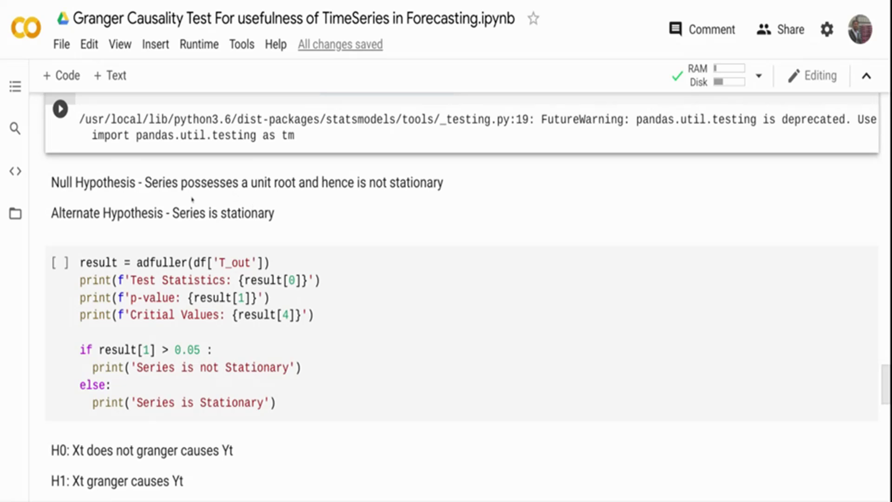
pyautogui.moveTo(201, 272)
pyautogui.moveTo(156, 257)
pyautogui.click(306, 394)
pyautogui.hotkey('shift', 'Return')
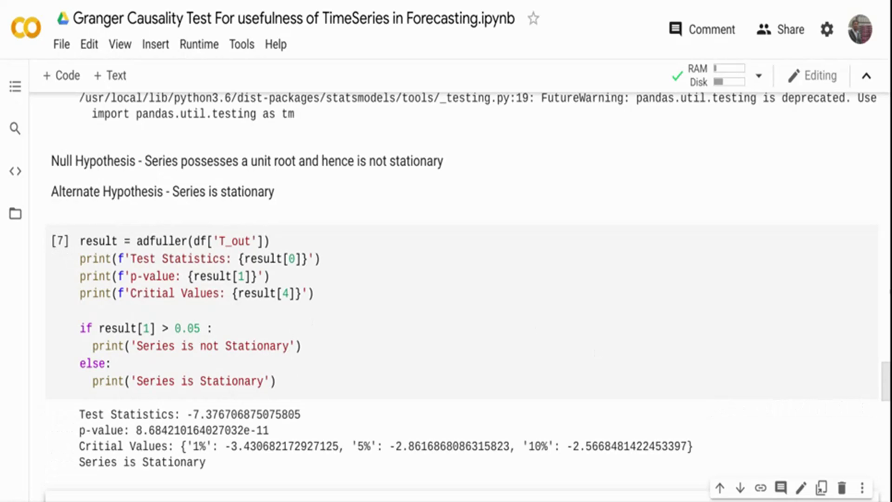
# Step: Review the Granger causality hypotheses H0 and H1 and compare them with the X and Y illustration at the notebook's start
pyautogui.scroll(-3, 225, 325)
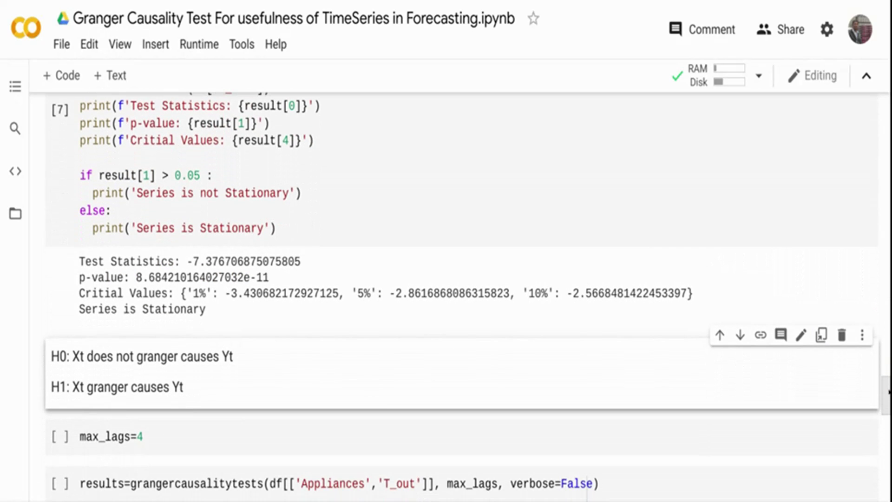
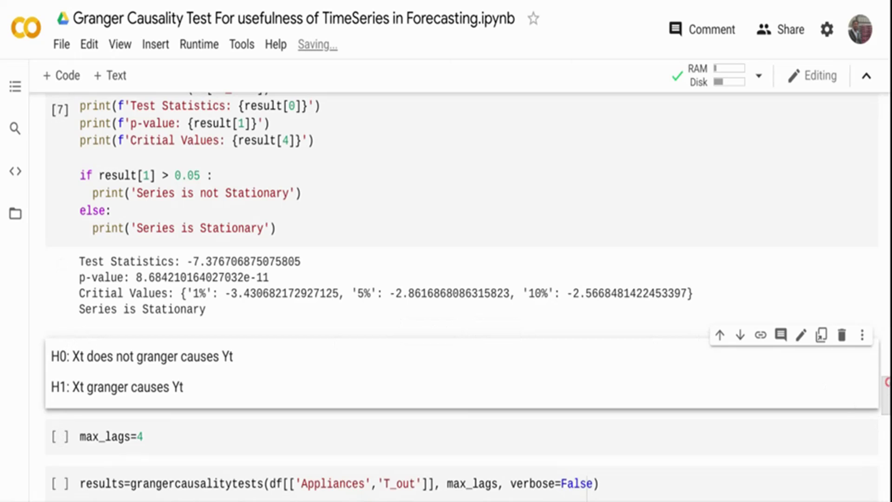
pyautogui.moveTo(882, 395); pyautogui.dragTo(884, 402)
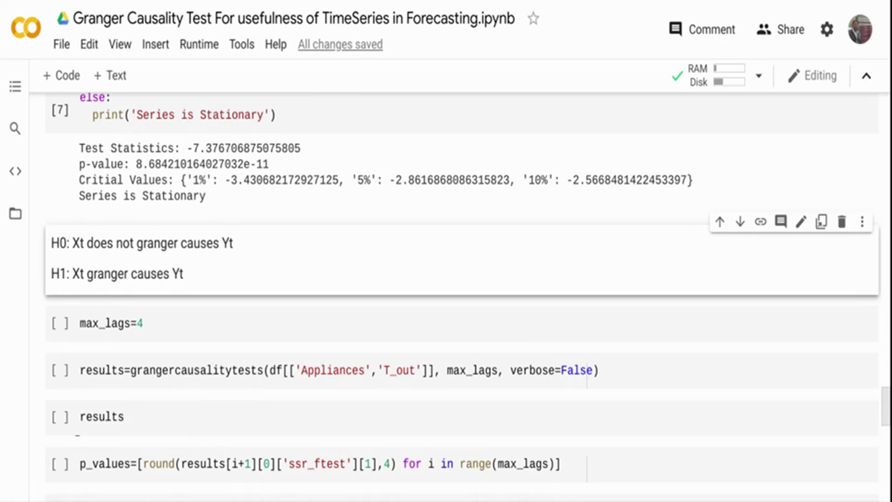
pyautogui.doubleClick(79, 273)
pyautogui.click(215, 268)
pyautogui.moveTo(884, 397); pyautogui.dragTo(884, 104)
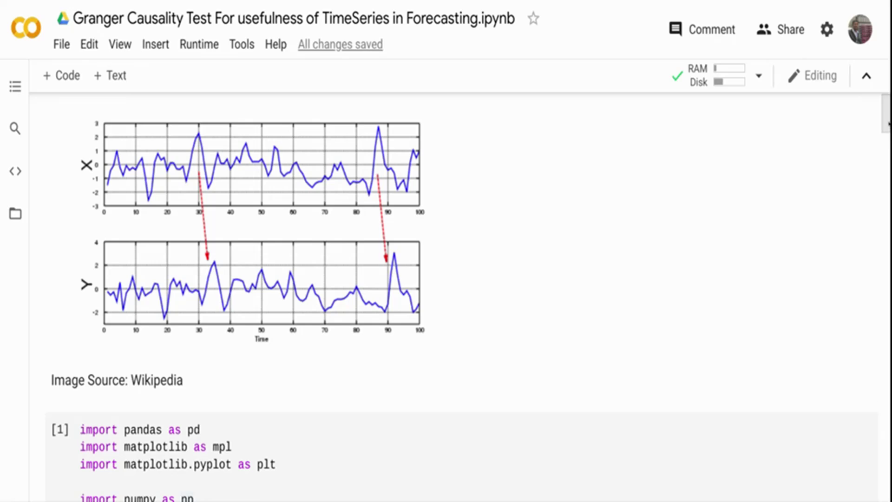
pyautogui.scroll(-20, 459, 297)
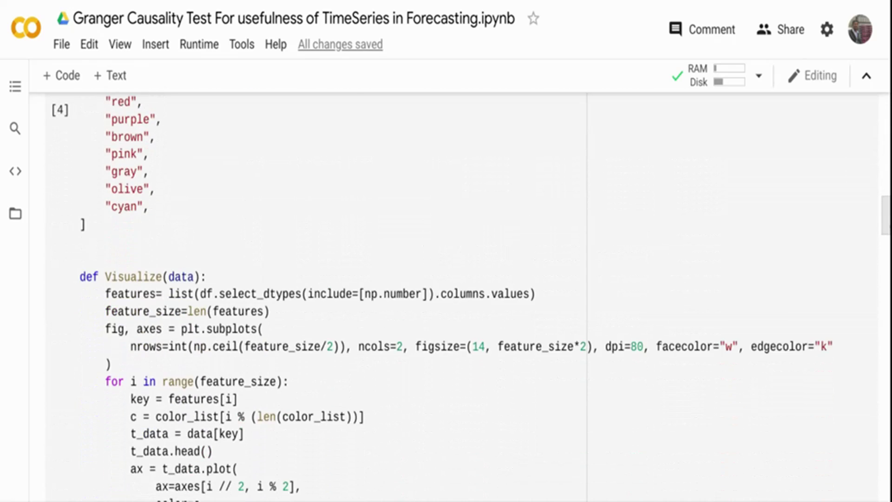
# Step: Try to run the Granger causality test on Appliances and T_out with max_lags and verbose=False
pyautogui.scroll(-20, 460, 298)
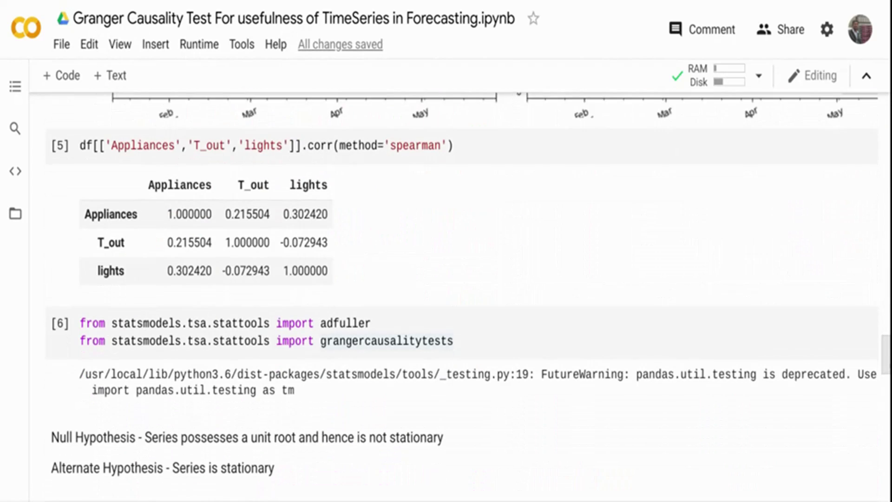
pyautogui.scroll(-20, 460, 297)
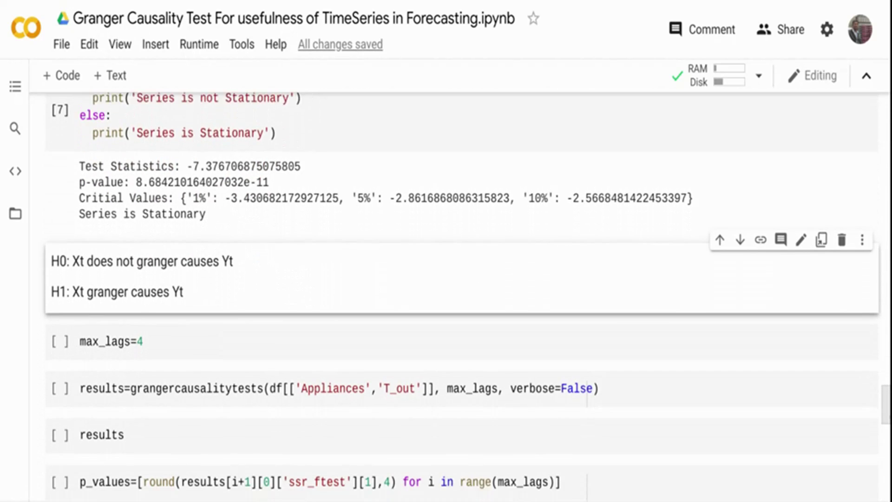
pyautogui.scroll(-1, 172, 260)
pyautogui.click(147, 293)
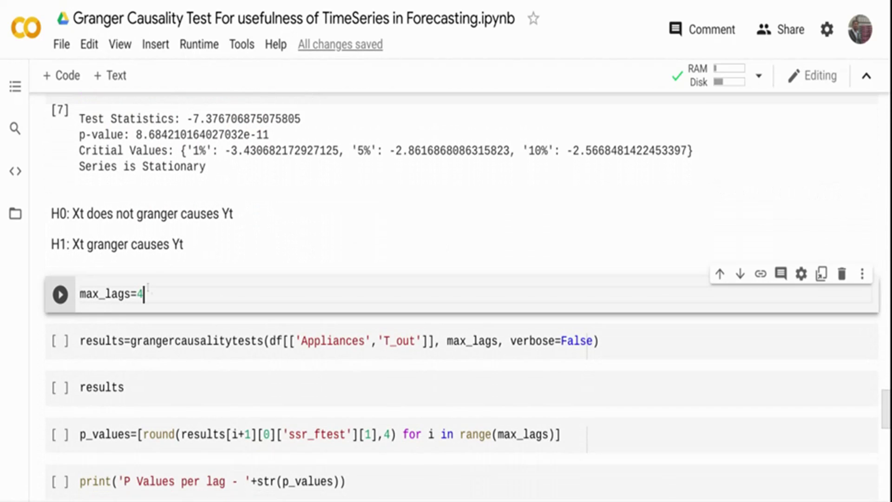
pyautogui.hotkey('shift', 'Return')
pyautogui.moveTo(193, 344)
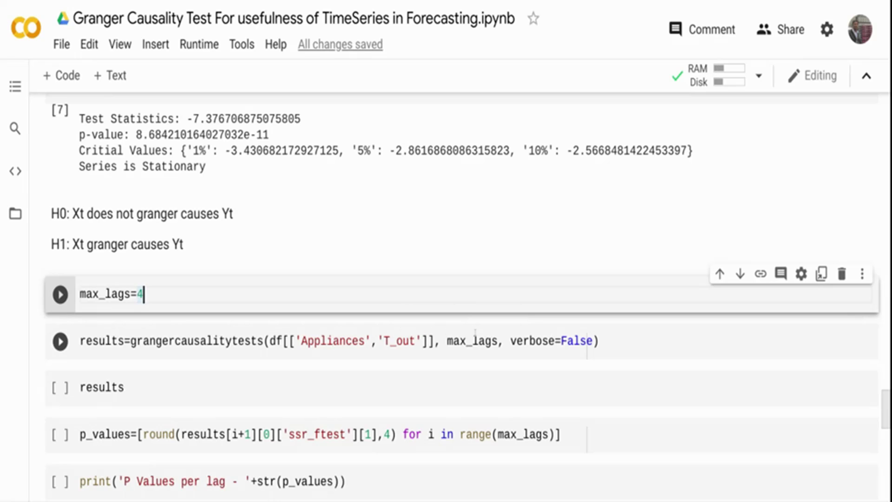
pyautogui.click(668, 345)
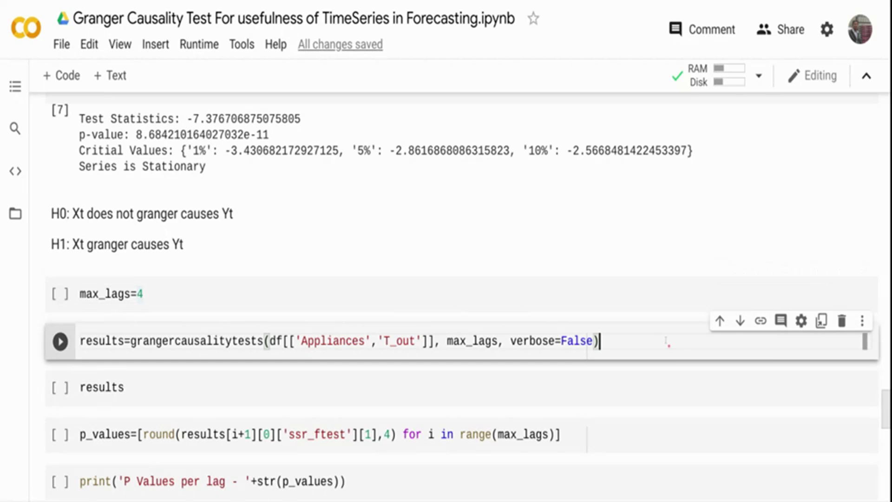
pyautogui.hotkey('shift', 'Return')
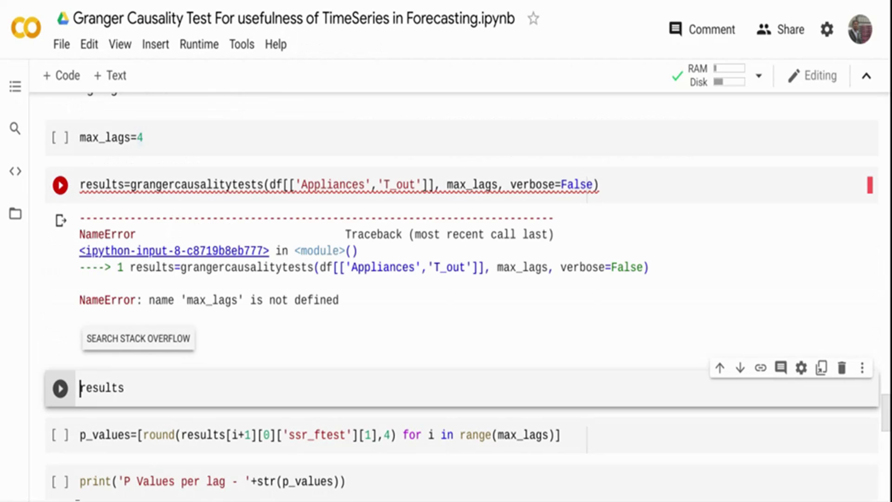
# Step: Rerun the Granger causality test on Appliances and T_out after running max_lags=4, and output the full results
pyautogui.click(257, 136)
pyautogui.hotkey('shift', 'Return')
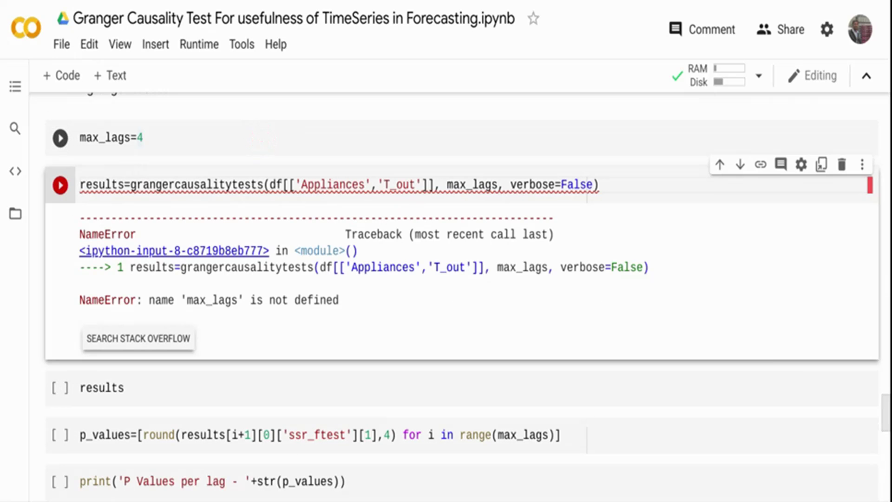
pyautogui.hotkey('shift', 'Return')
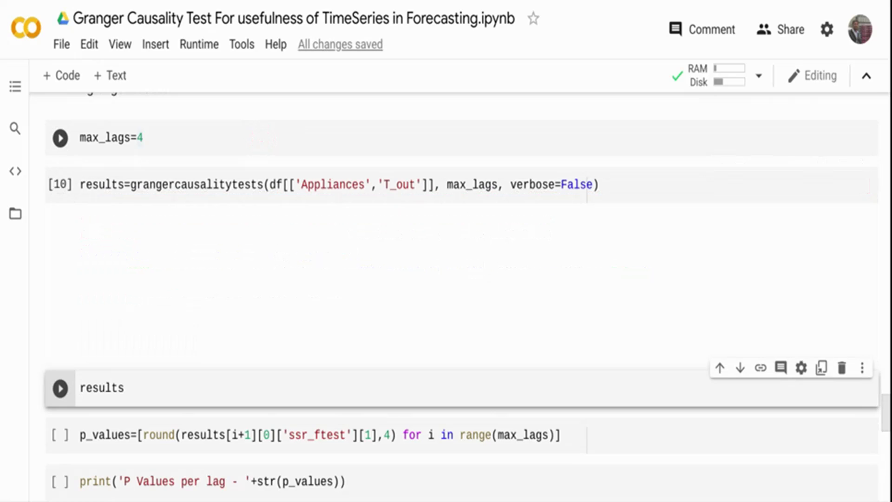
pyautogui.hotkey('shift', 'Return')
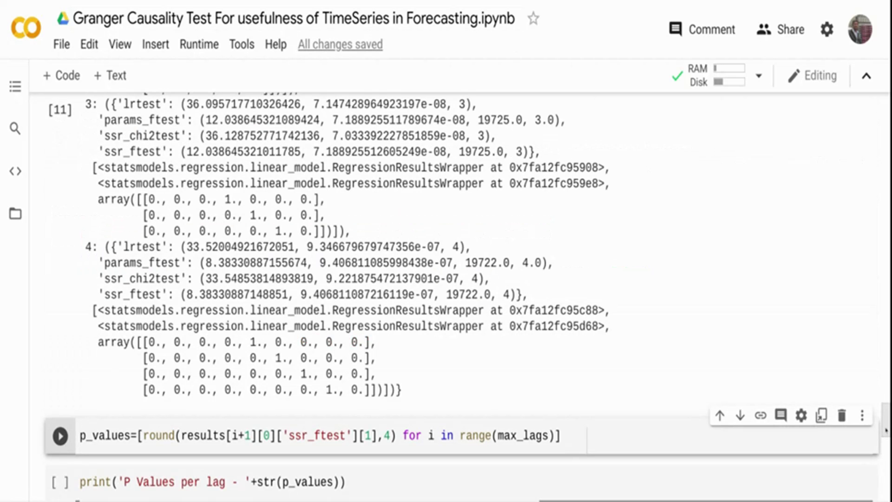
# Step: Examine the lag 1 results, highlight the ssr_ftest p-value, and compare it with the H0 and H1 hypotheses
pyautogui.moveTo(886, 432); pyautogui.dragTo(886, 408)
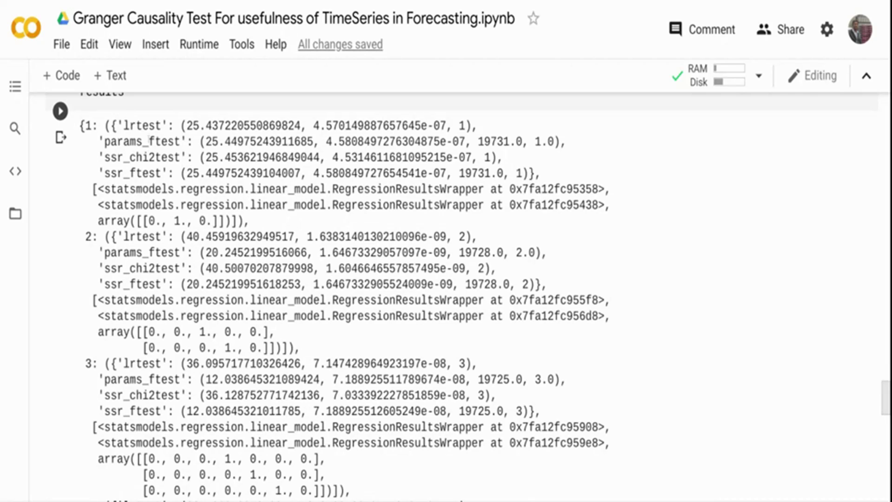
pyautogui.moveTo(149, 139); pyautogui.dragTo(162, 143)
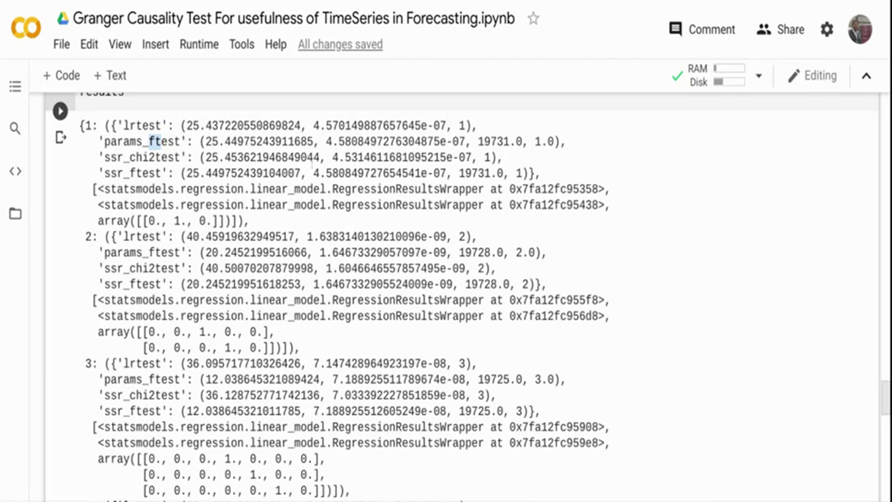
pyautogui.moveTo(313, 172)
pyautogui.mouseDown()
pyautogui.moveTo(433, 190)
pyautogui.moveTo(446, 175)
pyautogui.mouseUp()
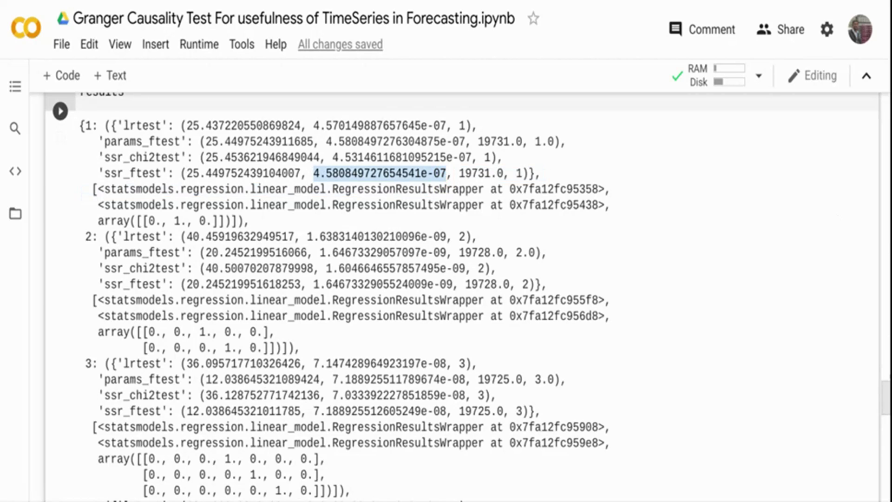
pyautogui.moveTo(886, 400); pyautogui.dragTo(884, 376)
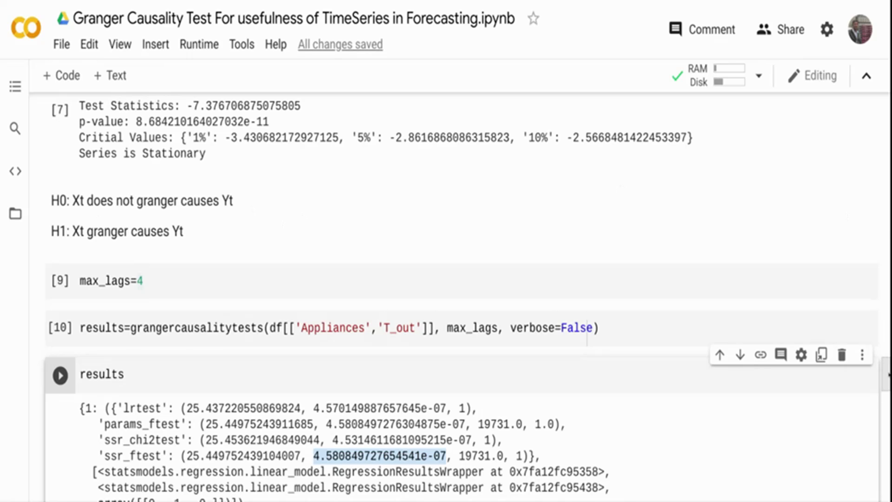
# Step: Extract the ssr_ftest p-values for all lags of the Appliances and T_out test, rounded to 4 decimals, and print them
pyautogui.moveTo(888, 373); pyautogui.dragTo(886, 438)
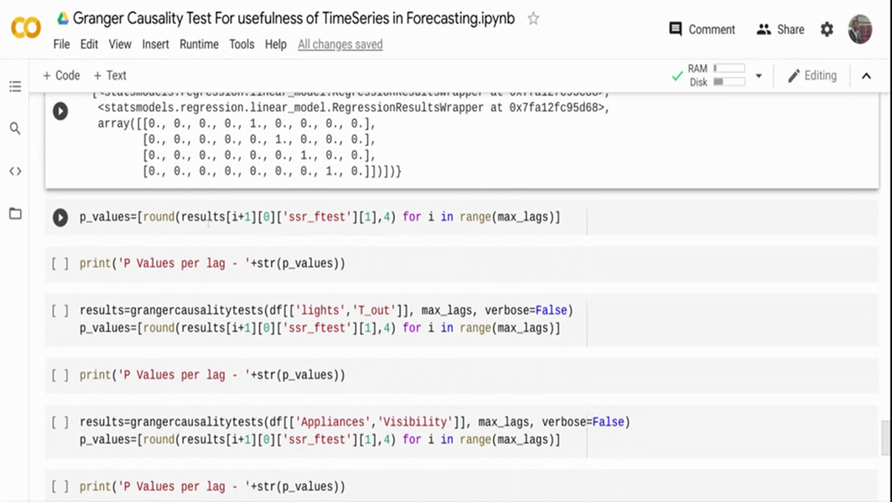
pyautogui.moveTo(286, 217); pyautogui.dragTo(349, 219)
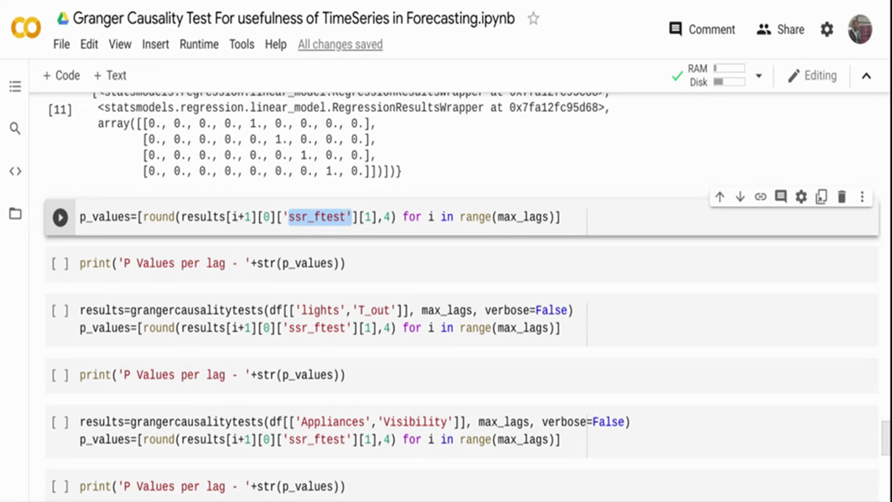
pyautogui.click(486, 218)
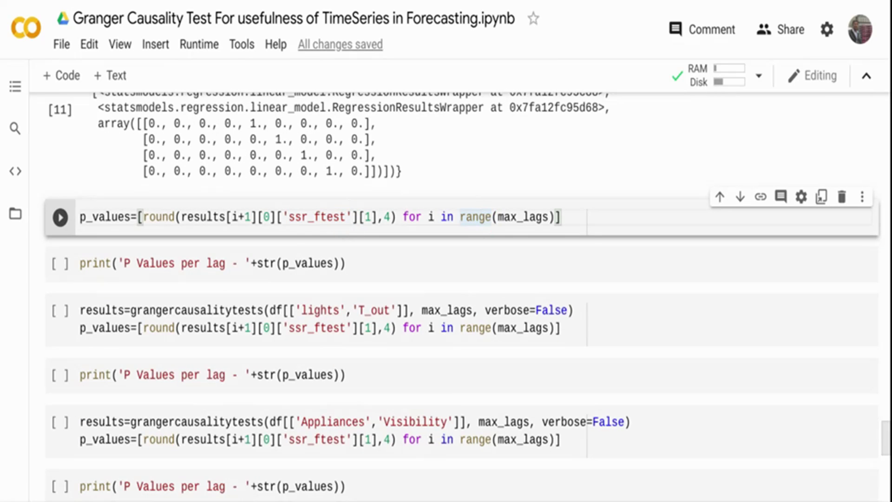
pyautogui.hotkey('shift', 'Return')
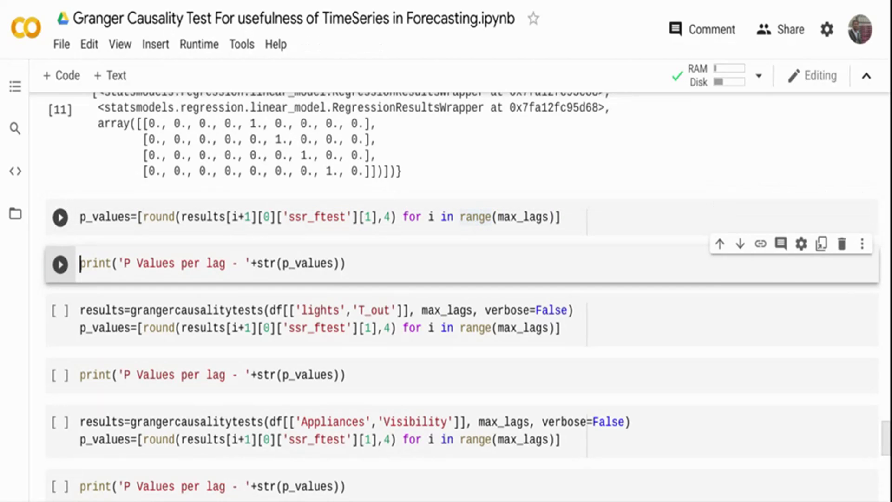
pyautogui.hotkey('shift', 'Return')
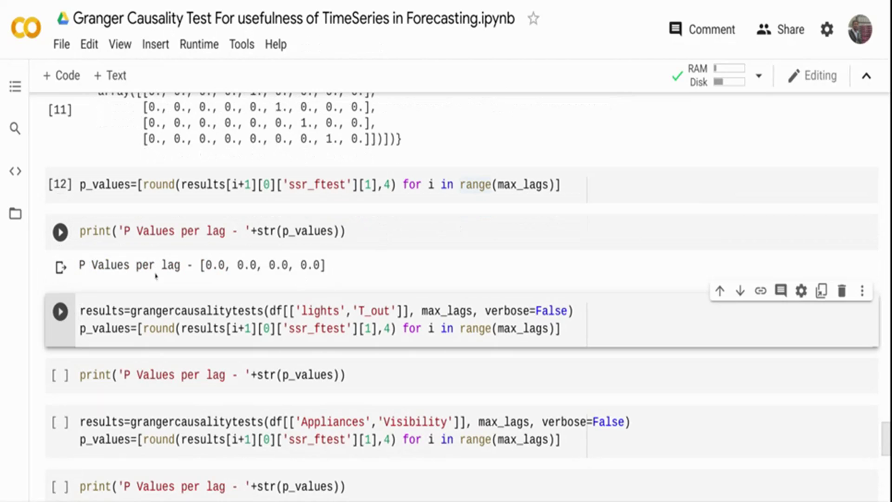
# Step: Highlight the first printed p-value and compare the per-lag list with the detailed results for each lag
pyautogui.click(204, 262)
pyautogui.moveTo(205, 262); pyautogui.dragTo(222, 263)
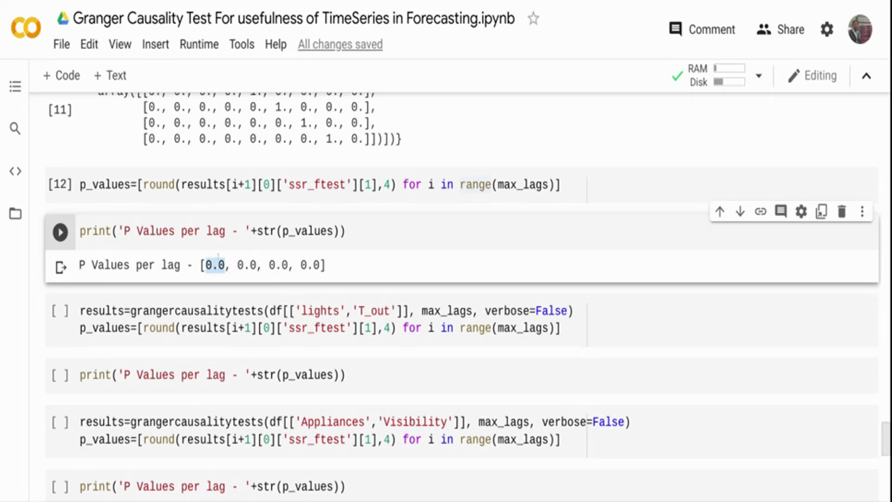
pyautogui.click(218, 258)
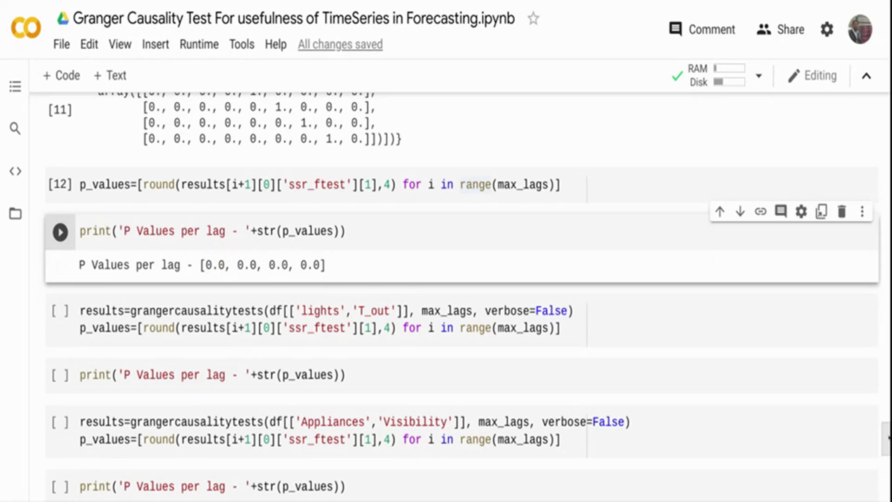
pyautogui.scroll(8, 460, 293)
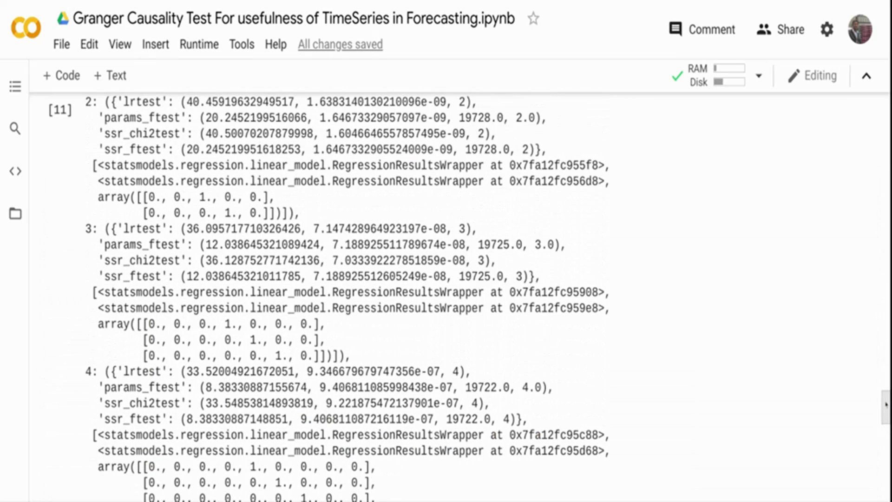
pyautogui.moveTo(885, 403); pyautogui.dragTo(885, 420)
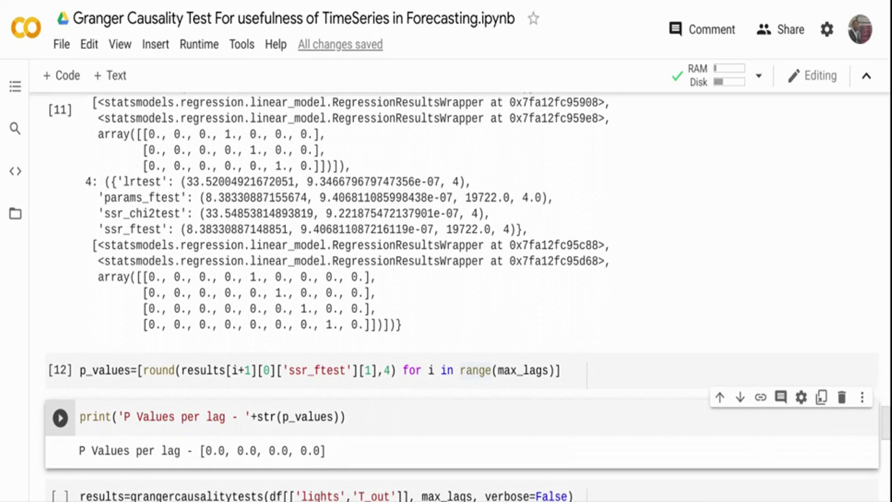
pyautogui.scroll(-2, 460, 297)
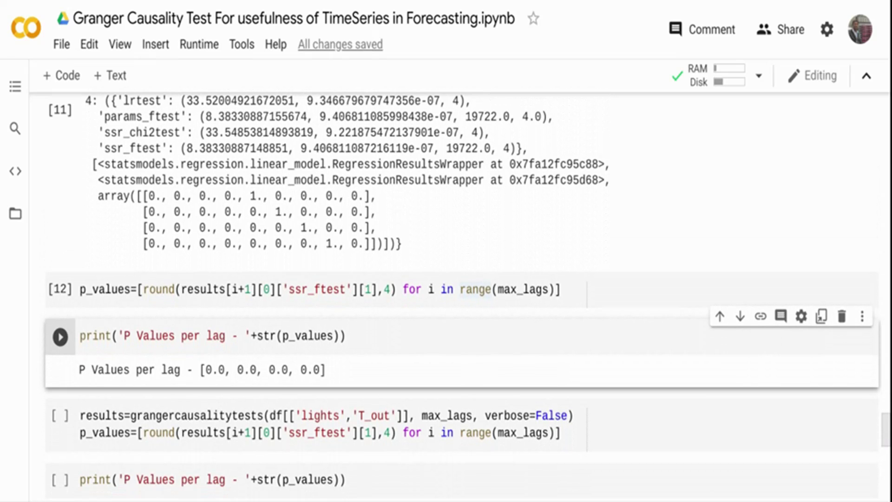
# Step: Run the Granger causality test on lights and T_out and print its p-values per lag
pyautogui.moveTo(883, 436); pyautogui.dragTo(883, 449)
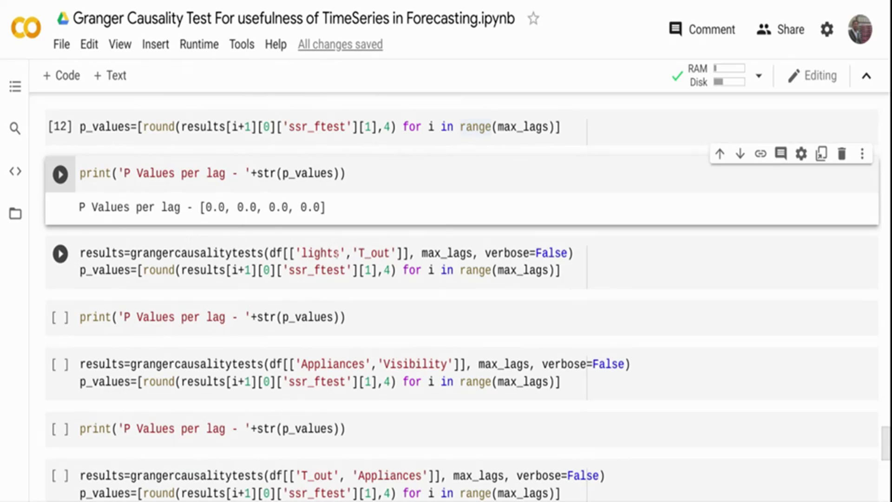
pyautogui.click(567, 270)
pyautogui.hotkey('shift', 'Return')
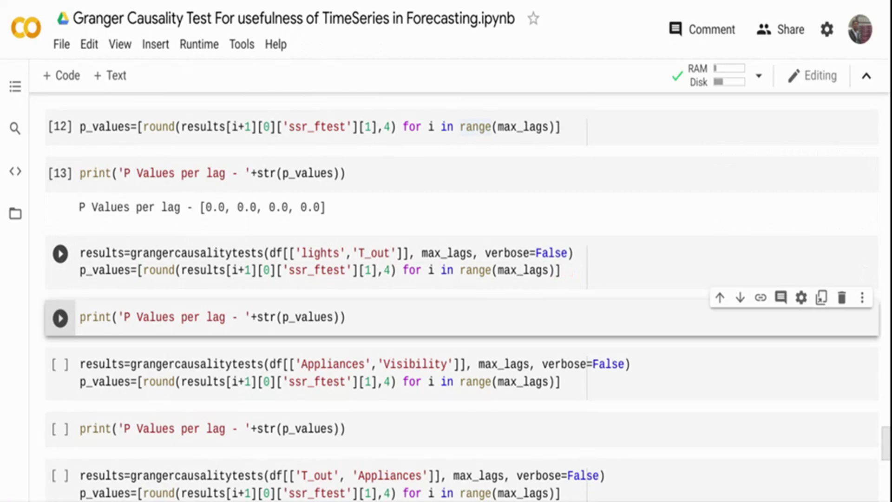
pyautogui.hotkey('shift', 'Return')
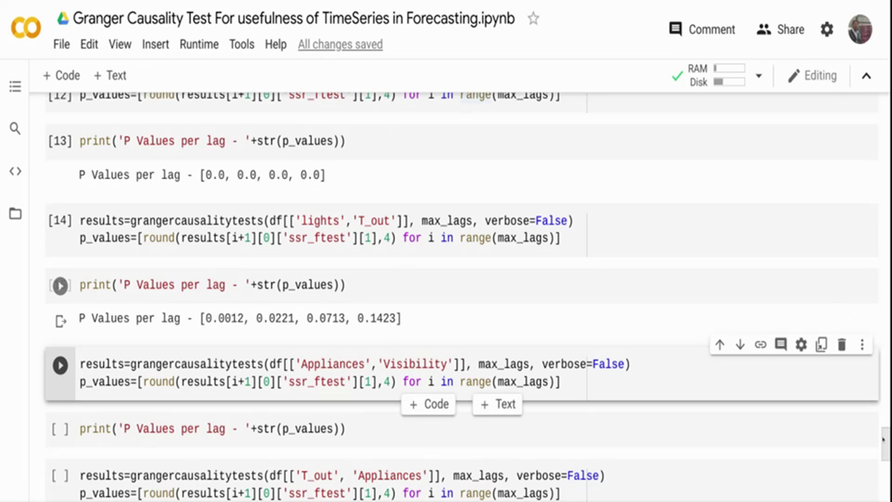
# Step: Run the Granger causality test on Appliances and Visibility and print its p-values per lag
pyautogui.moveTo(883, 451); pyautogui.dragTo(882, 463)
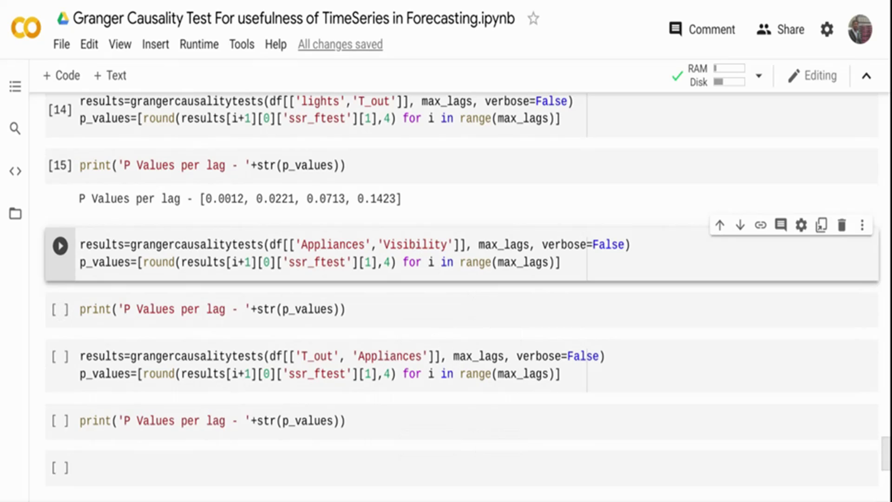
pyautogui.click(414, 245)
pyautogui.hotkey('shift', 'Return')
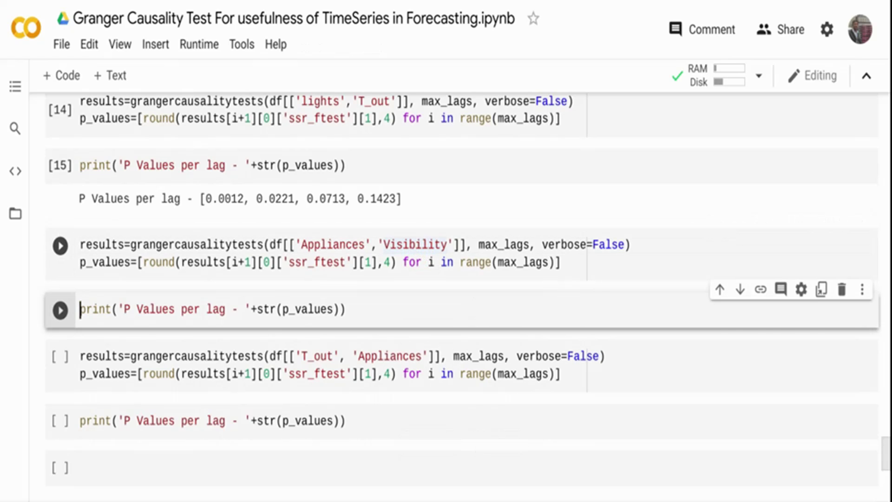
pyautogui.hotkey('shift', 'Return')
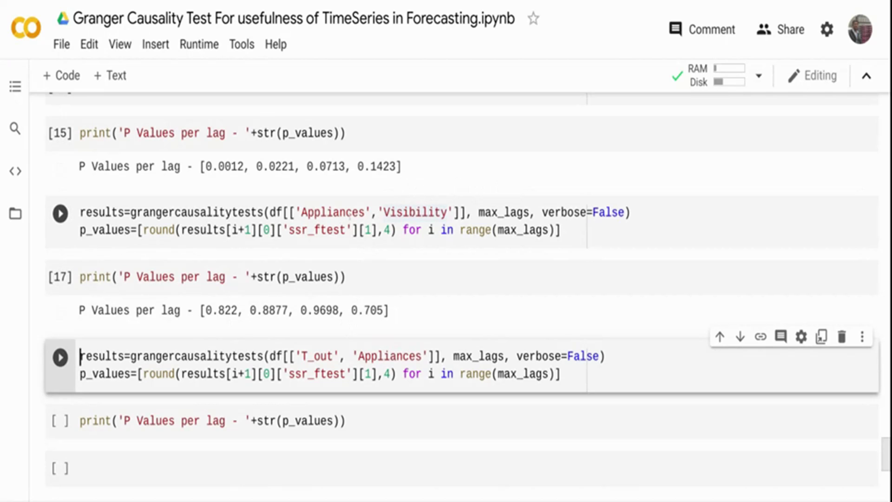
# Step: Run the reversed Granger causality test, with T_out first and Appliances second, and print its p-values per lag
pyautogui.moveTo(370, 259)
pyautogui.scroll(-1, 886, 466)
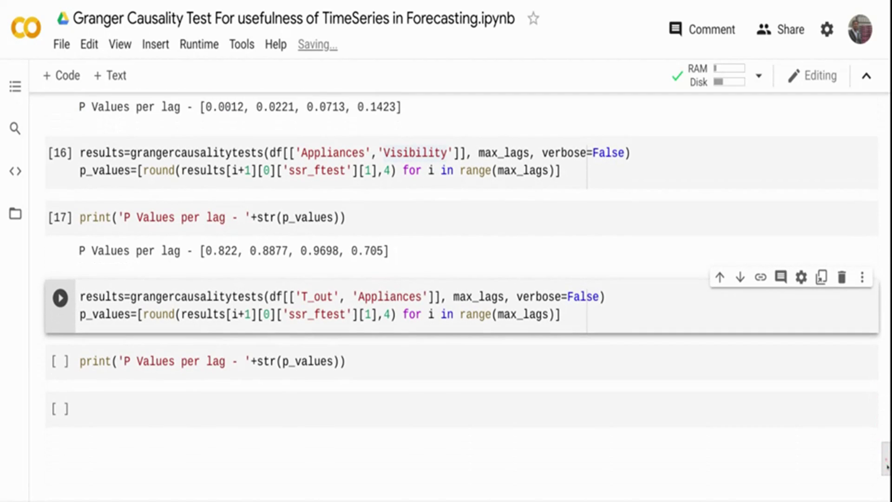
pyautogui.scroll(-1, 886, 465)
pyautogui.scroll(2, 887, 464)
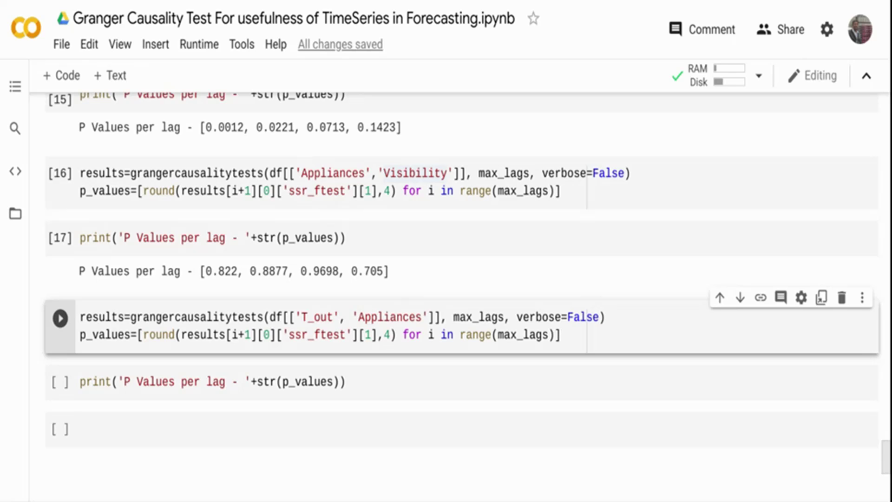
pyautogui.hotkey('shift', 'Return')
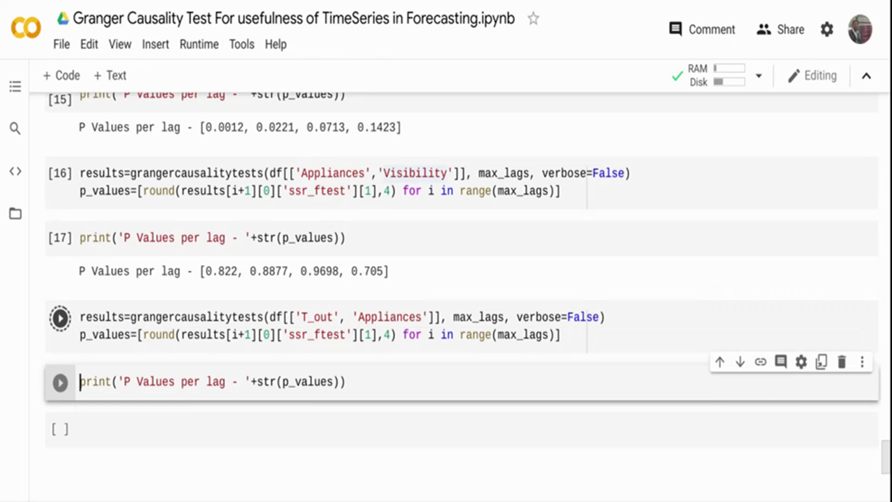
pyautogui.hotkey('shift', 'Return')
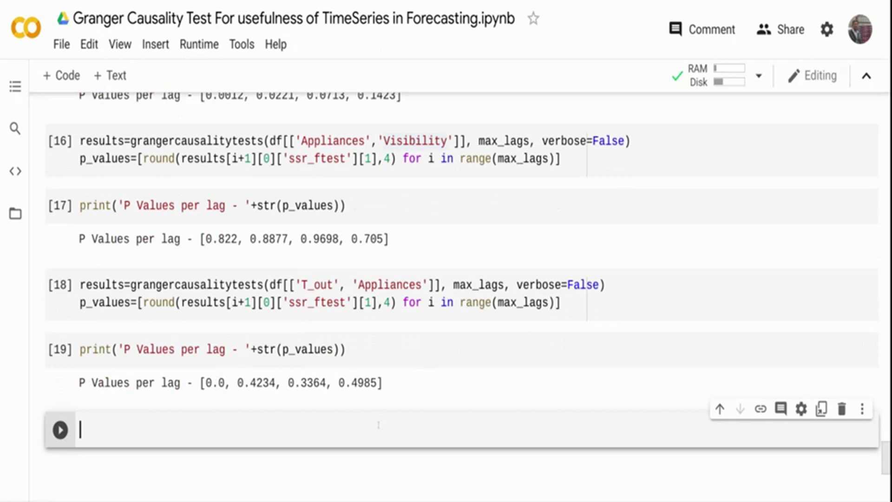